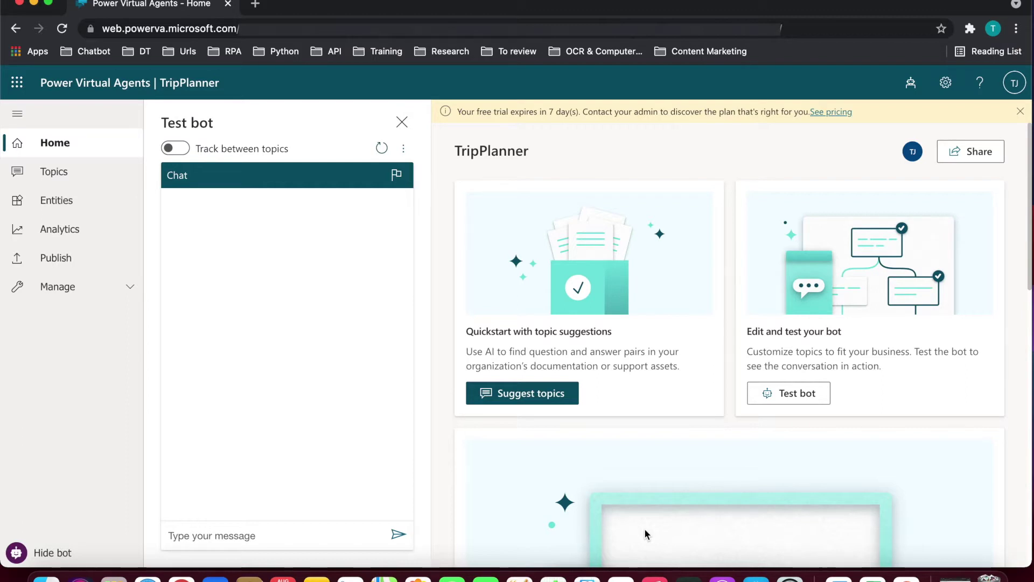
{"action": "scroll", "coordinate": [595, 419], "scroll_direction": "down", "scroll_amount": 3}
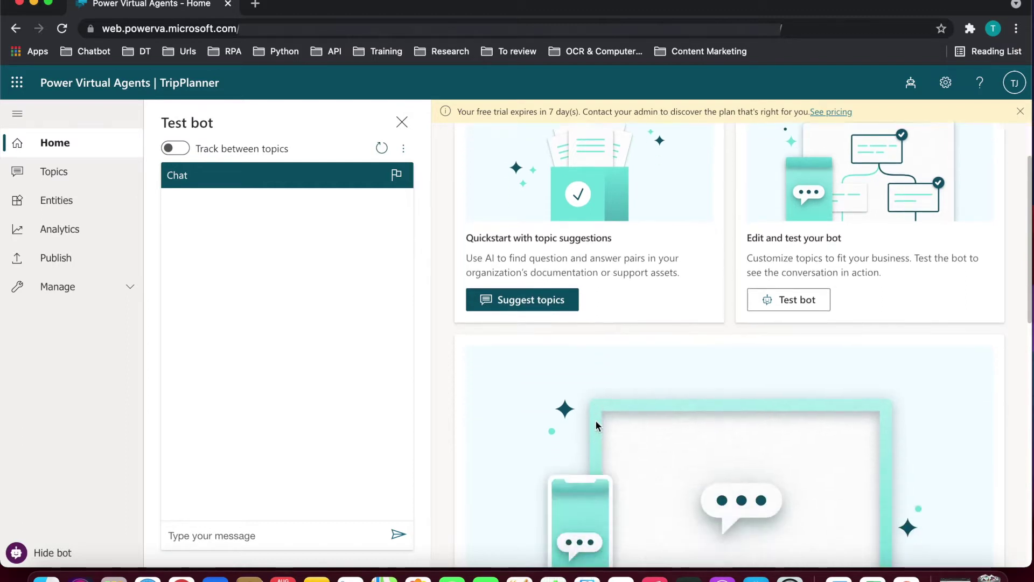
{"action": "scroll", "coordinate": [596, 425], "scroll_direction": "down", "scroll_amount": 3}
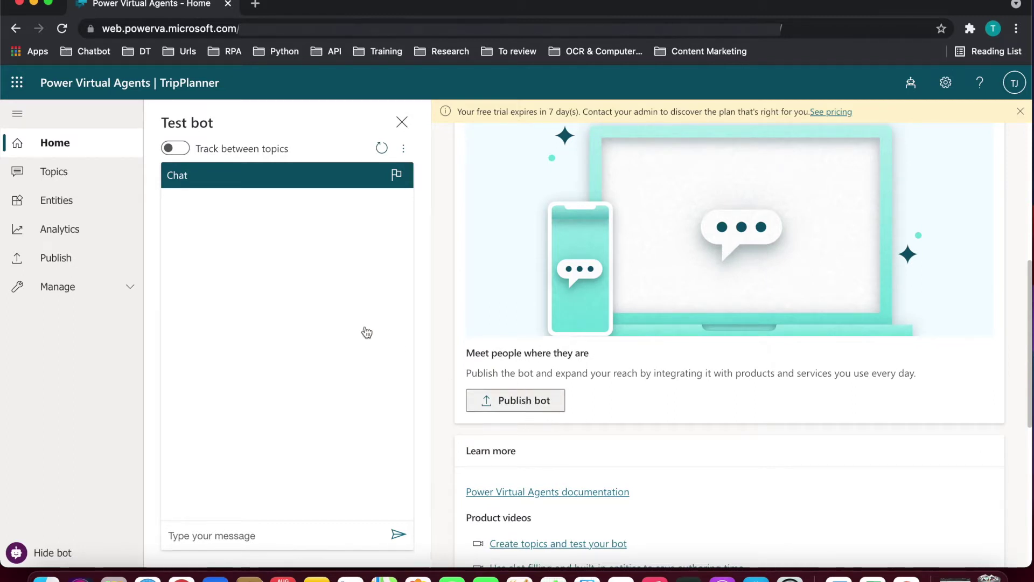
Publish the TripPlanner bot's latest content and confirm the 'Publish latest content?' dialog
{"action": "left_click", "coordinate": [71, 263]}
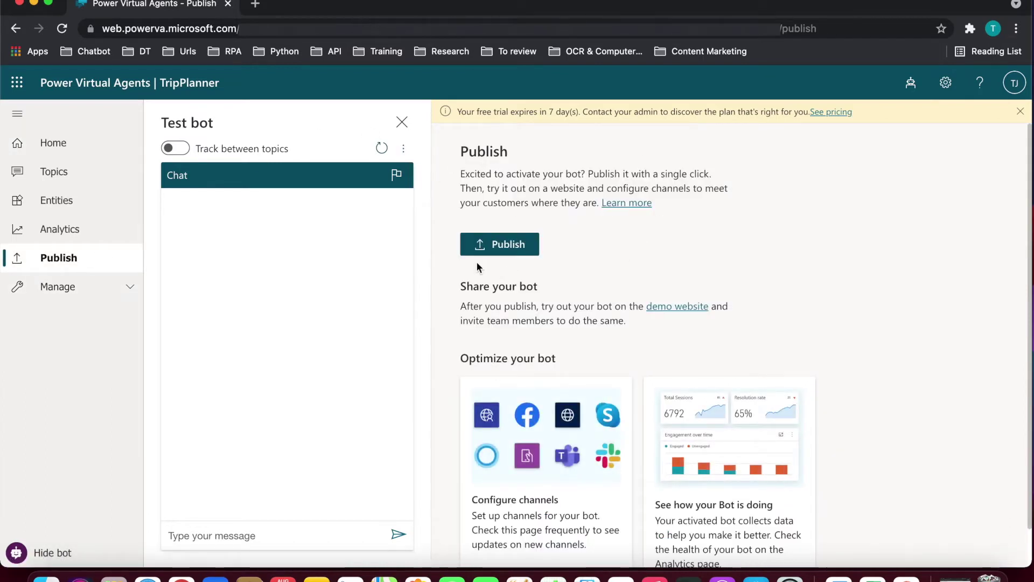
{"action": "left_click", "coordinate": [485, 247]}
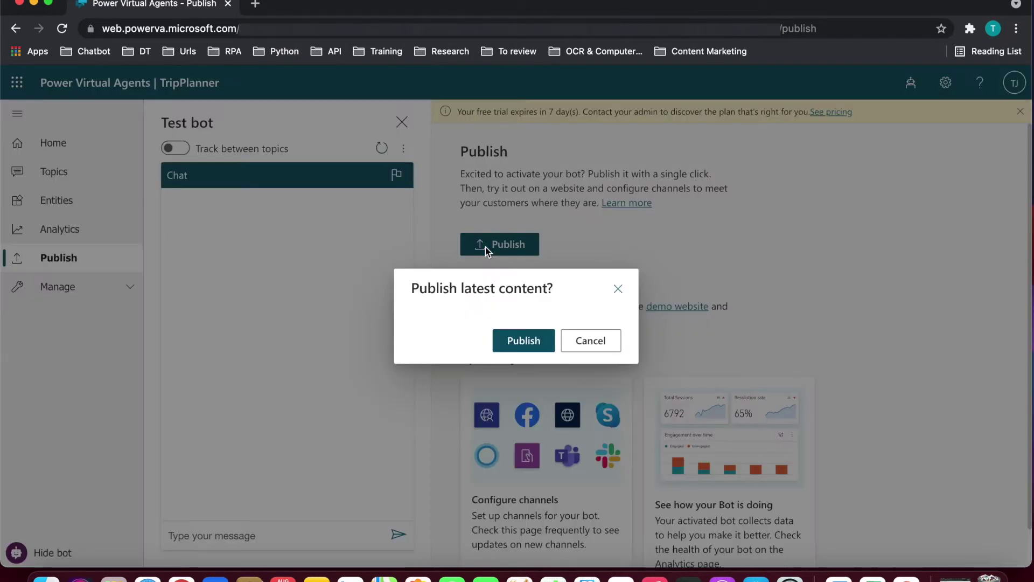
{"action": "left_click", "coordinate": [517, 344]}
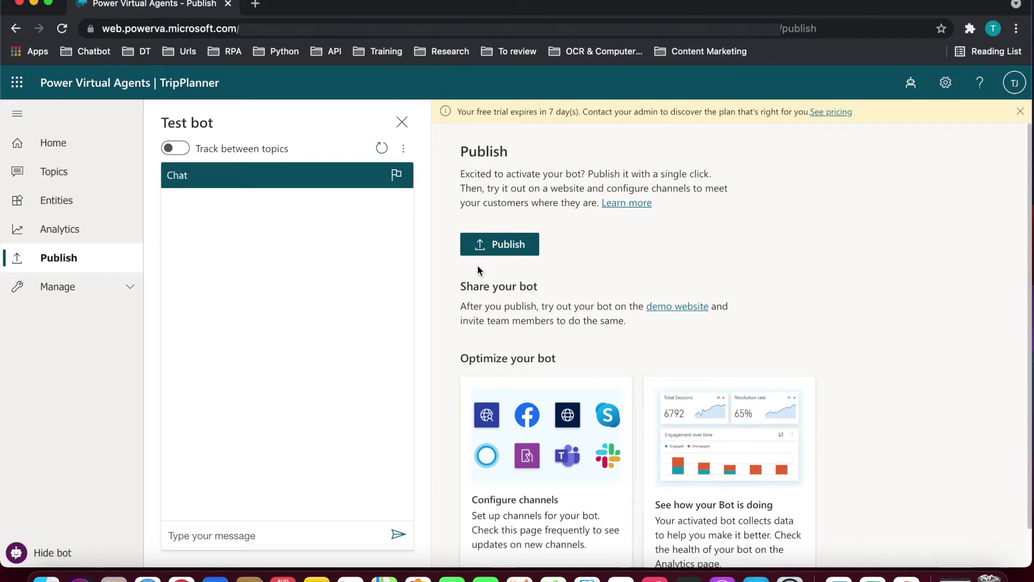
On the demo website, greet the bot with 'hi', give a name, and choose Ask A Question
{"action": "left_click", "coordinate": [687, 307]}
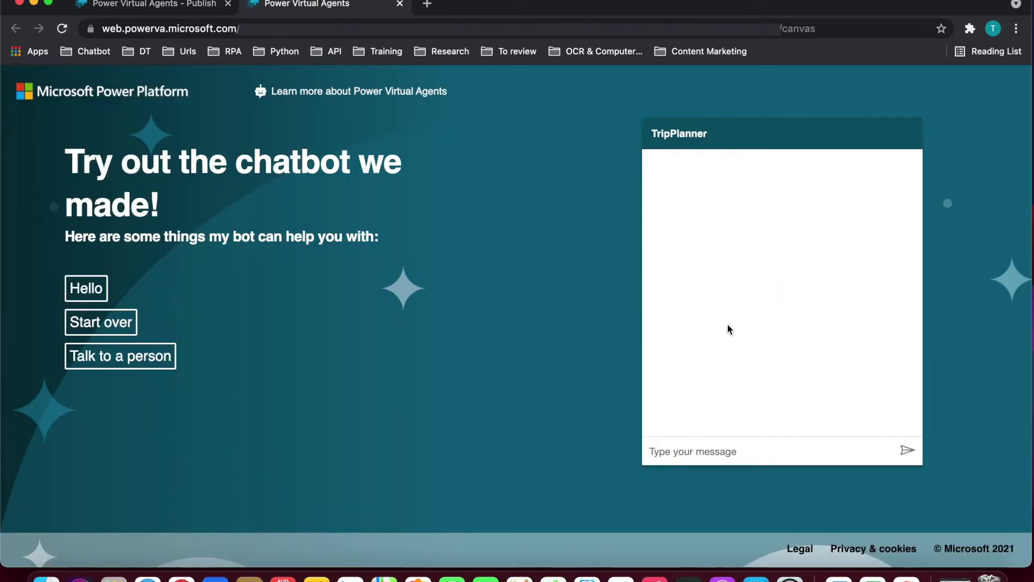
{"action": "left_click", "coordinate": [699, 450]}
{"action": "type", "text": "hi"}
{"action": "key", "text": "Return"}
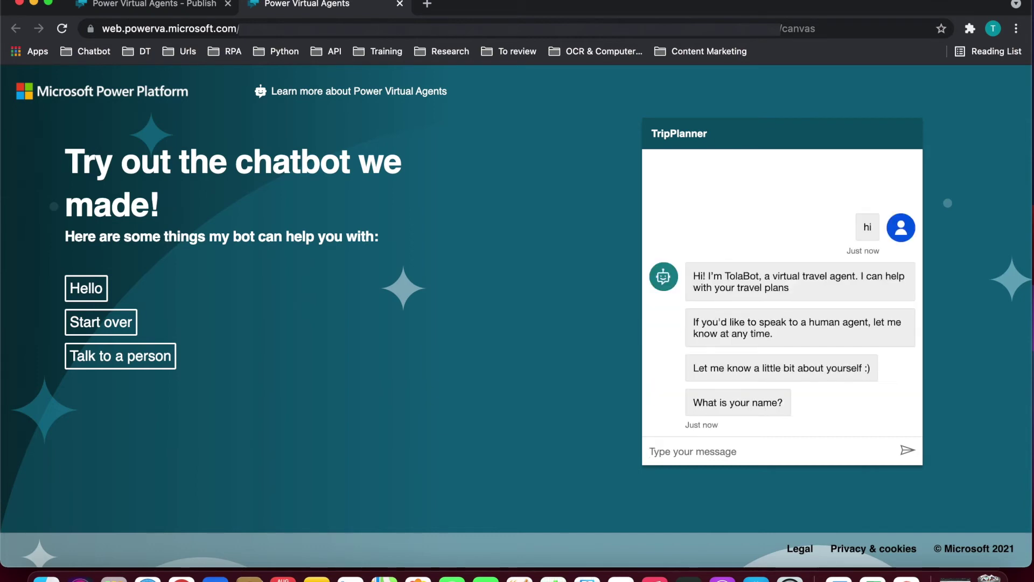
{"action": "type", "text": "Tolani"}
{"action": "key", "text": "Return"}
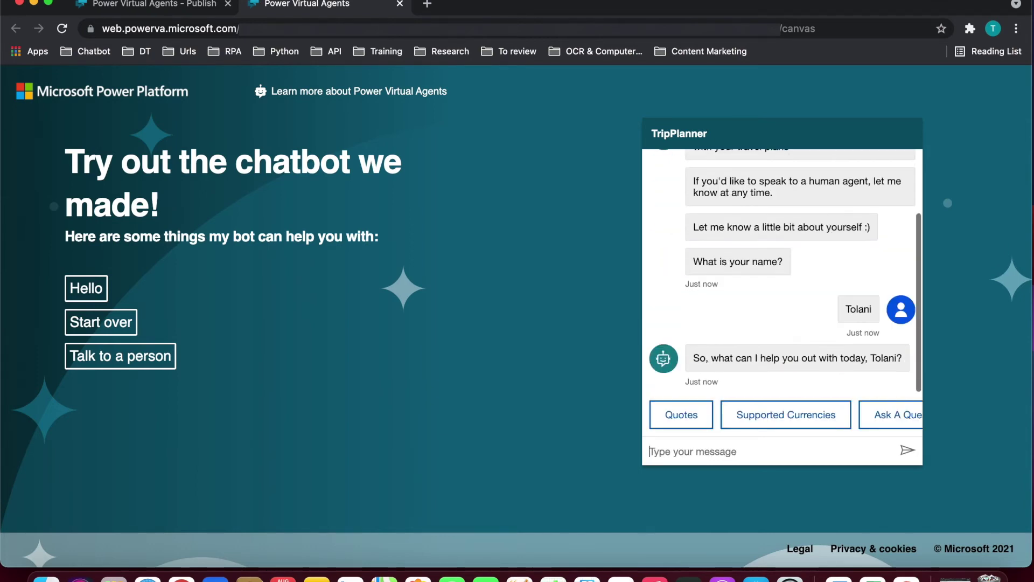
{"action": "left_click", "coordinate": [878, 416]}
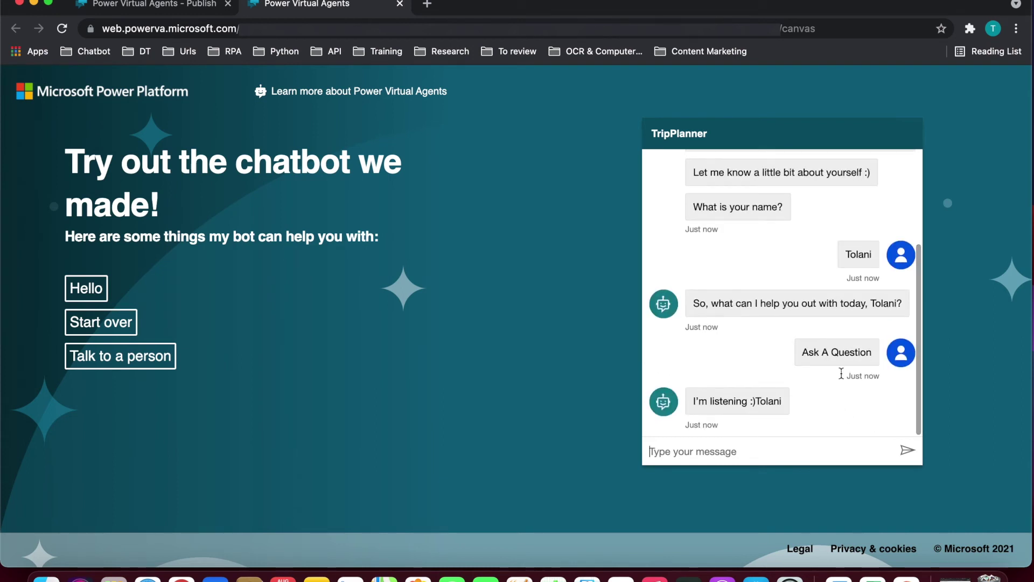
Ask the bot 'Are you a scottish business?' in the demo chat
{"action": "left_click", "coordinate": [765, 456]}
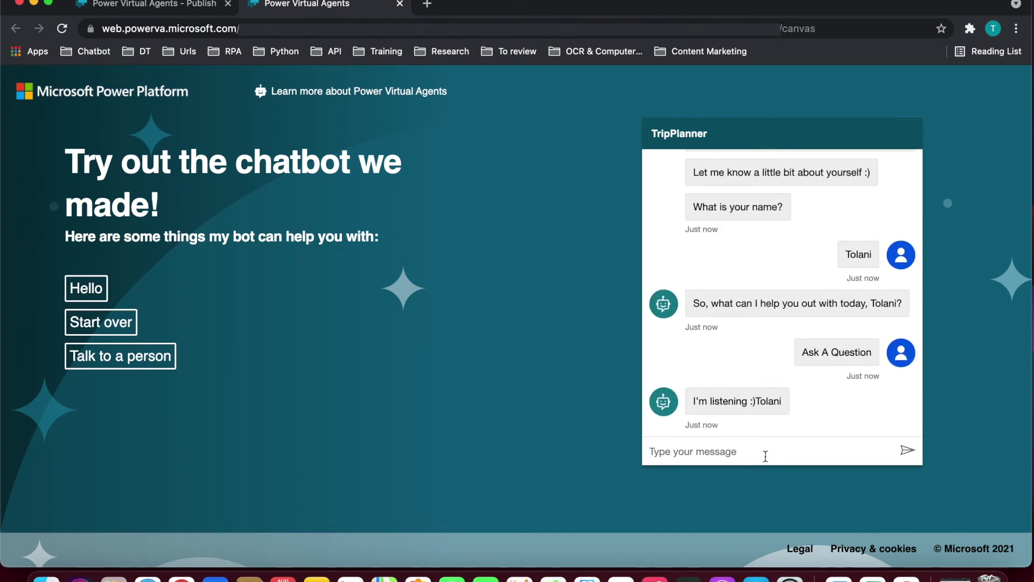
{"action": "type", "text": "Are you a "}
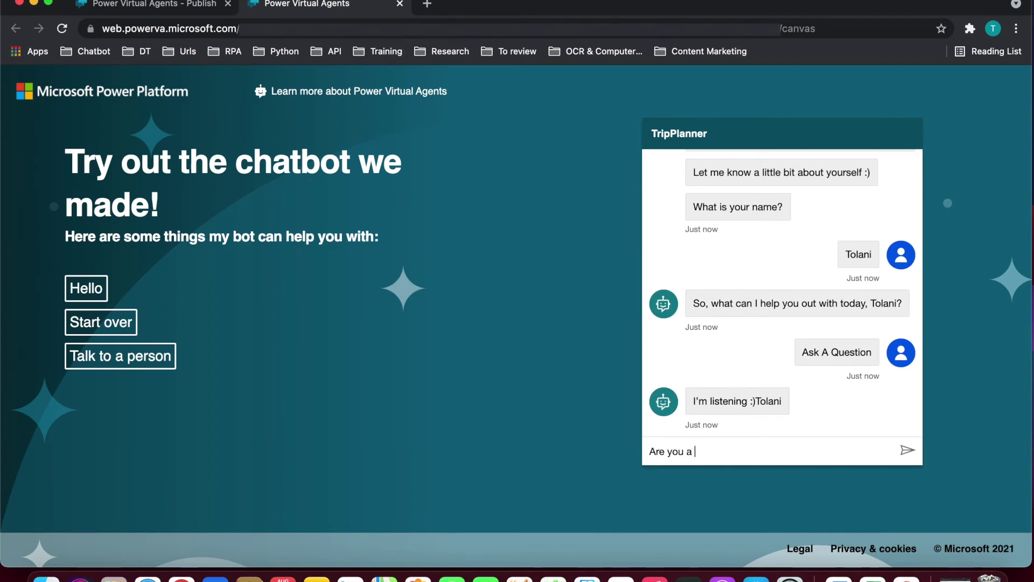
{"action": "type", "text": "scottish b"}
{"action": "type", "text": "usiness?"}
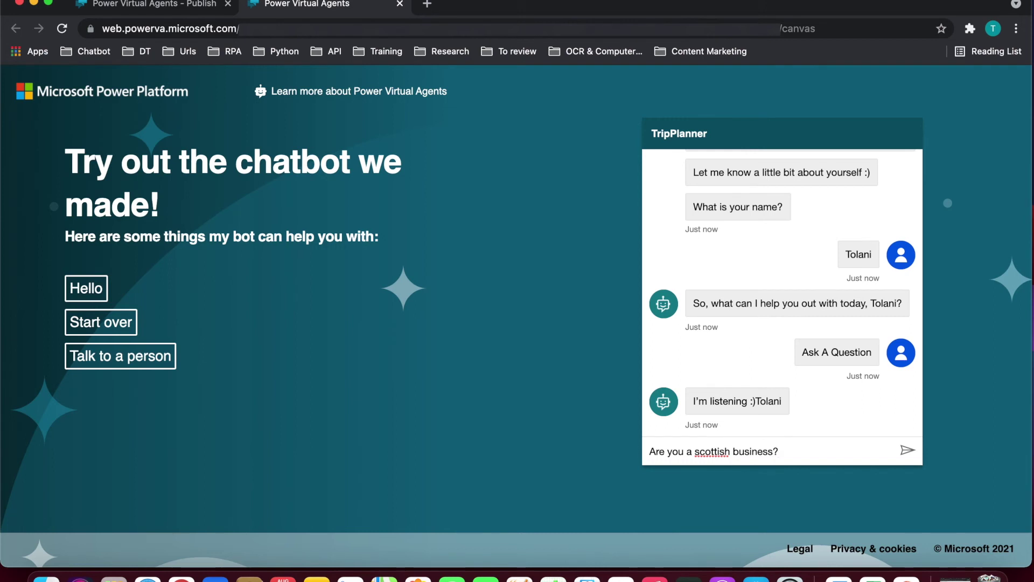
{"action": "key", "text": "Return"}
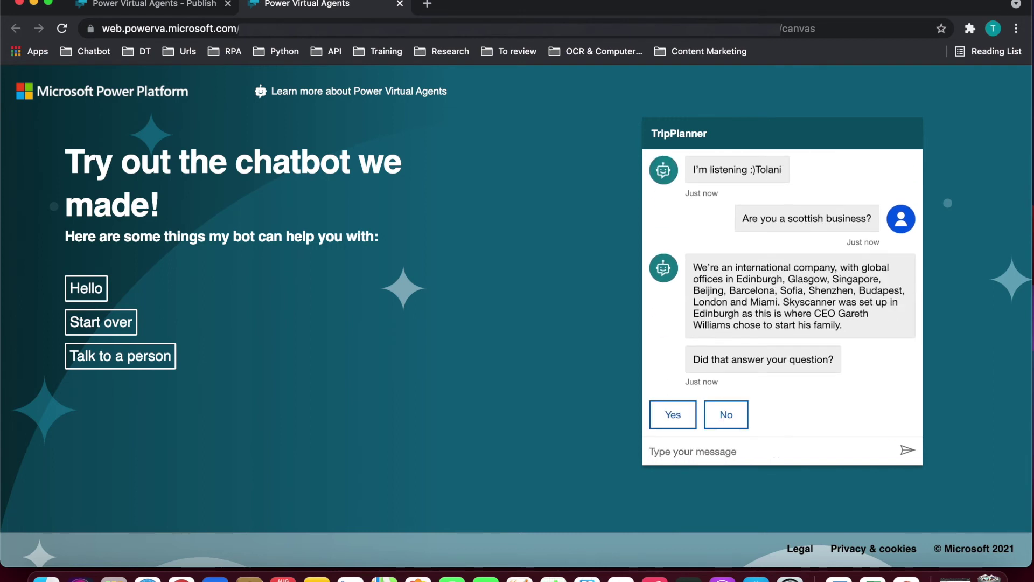